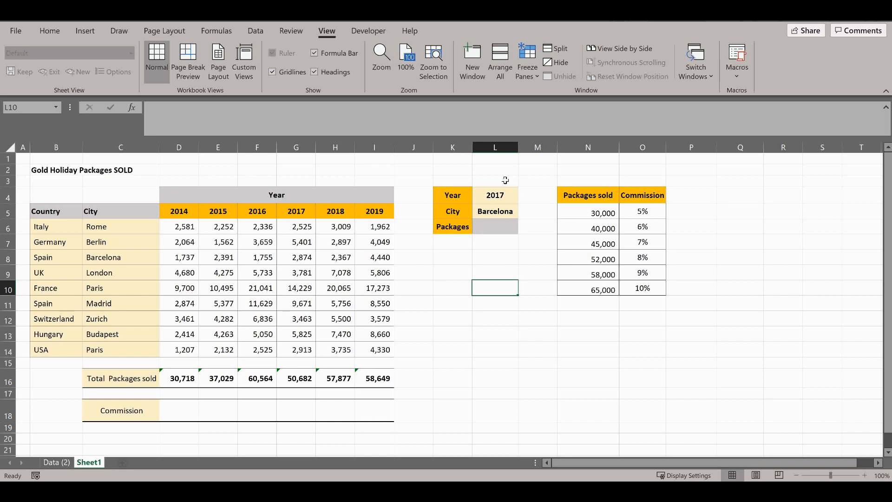
Step: Choose Barcelona as the city in cell L5
{"action": "left_click", "coordinate": [510, 214]}
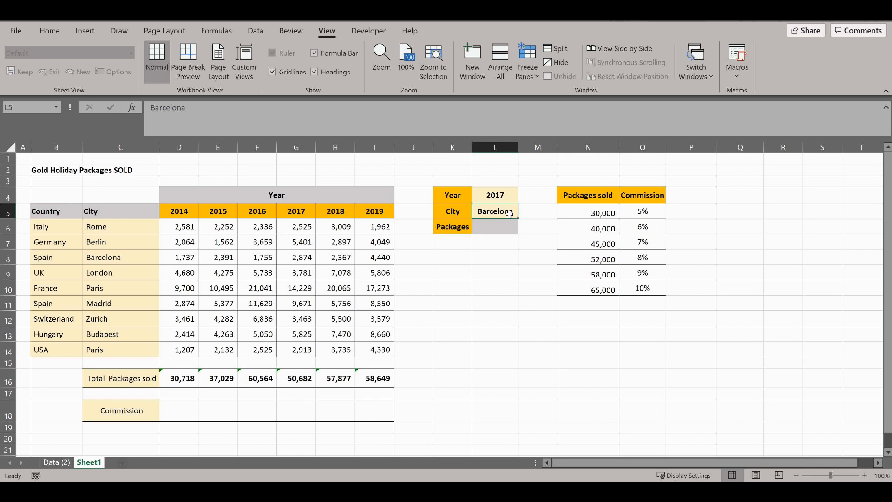
{"action": "left_click", "coordinate": [523, 215]}
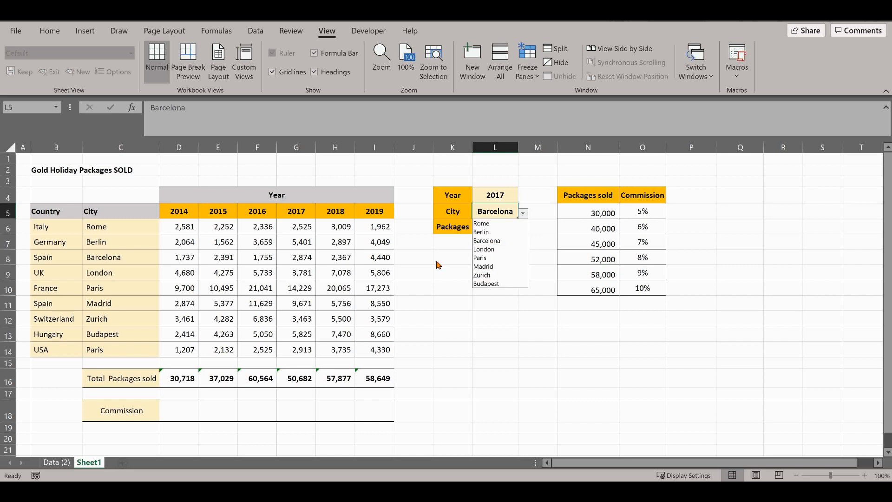
{"action": "left_click", "coordinate": [485, 239]}
Step: Begin a VLOOKUP formula in cell L6 with L5 as the lookup value and C5:I14 as the table array
{"action": "left_click", "coordinate": [491, 229]}
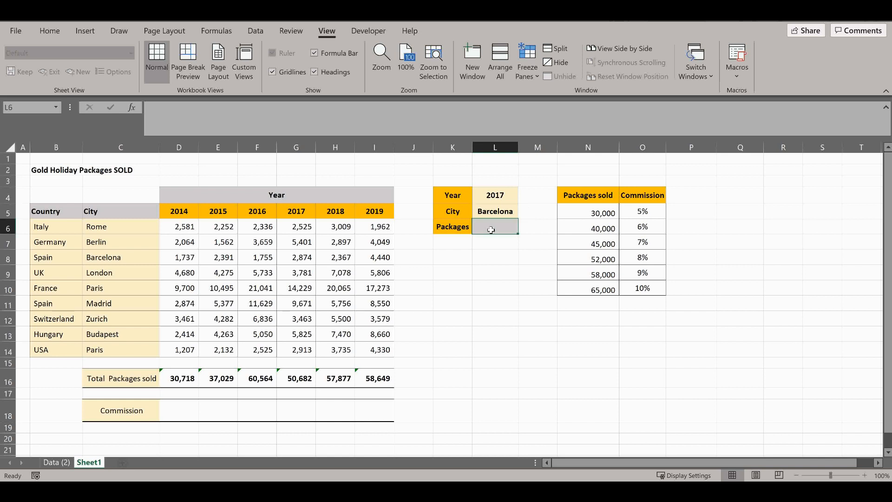
{"action": "type", "text": "="}
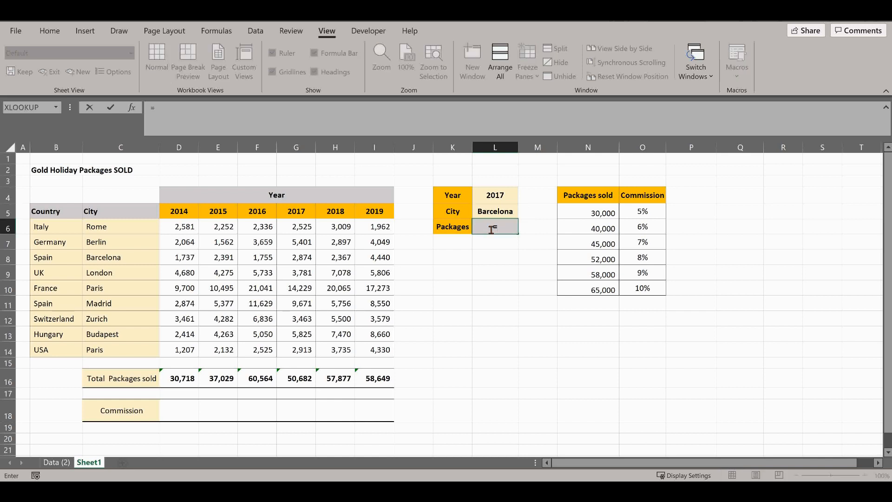
{"action": "type", "text": "vlookup"}
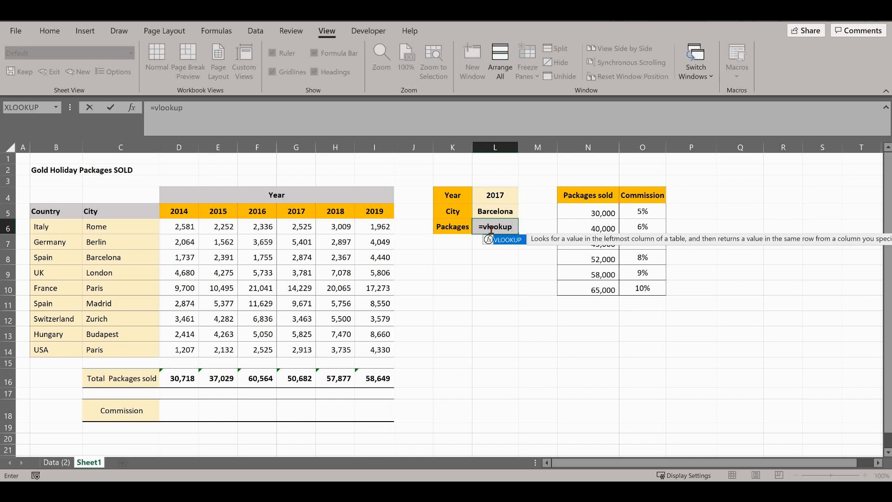
{"action": "type", "text": "("}
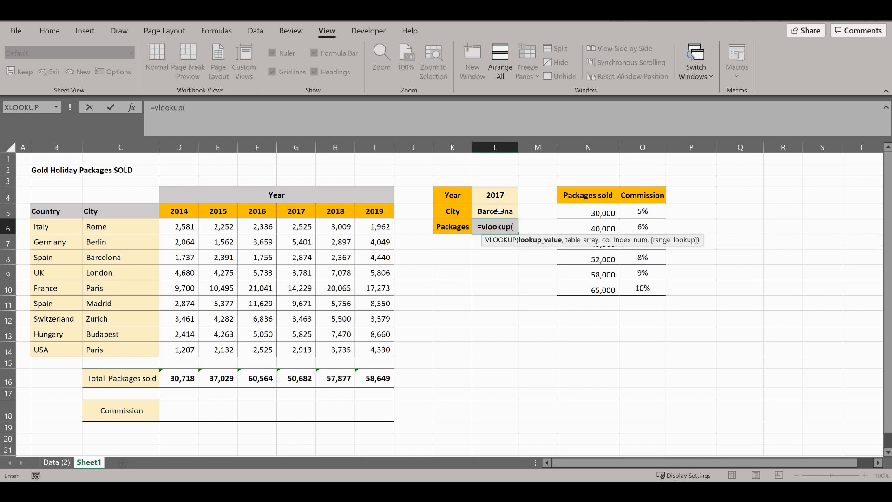
{"action": "left_click", "coordinate": [499, 211]}
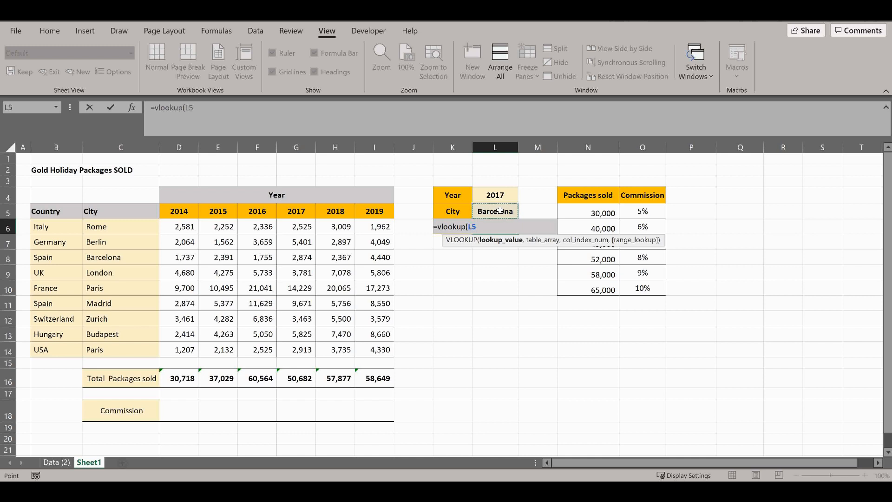
{"action": "type", "text": ","}
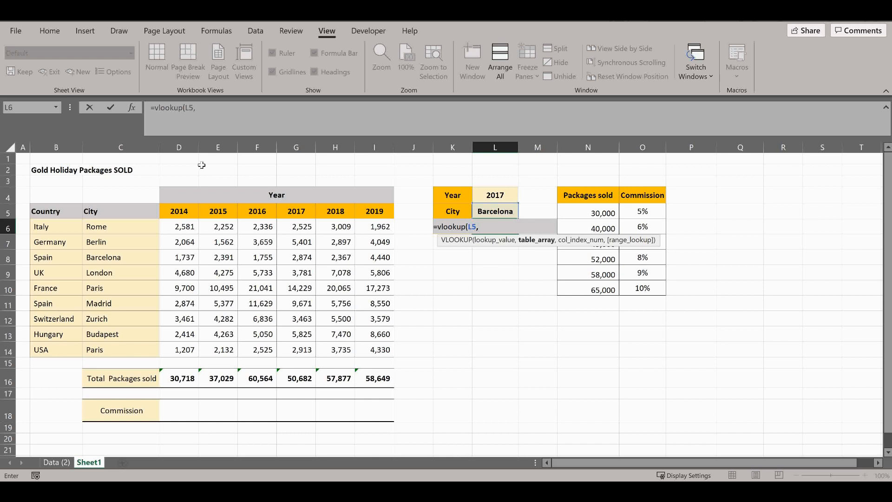
{"action": "left_click_drag", "start_coordinate": [106, 210], "coordinate": [380, 348]}
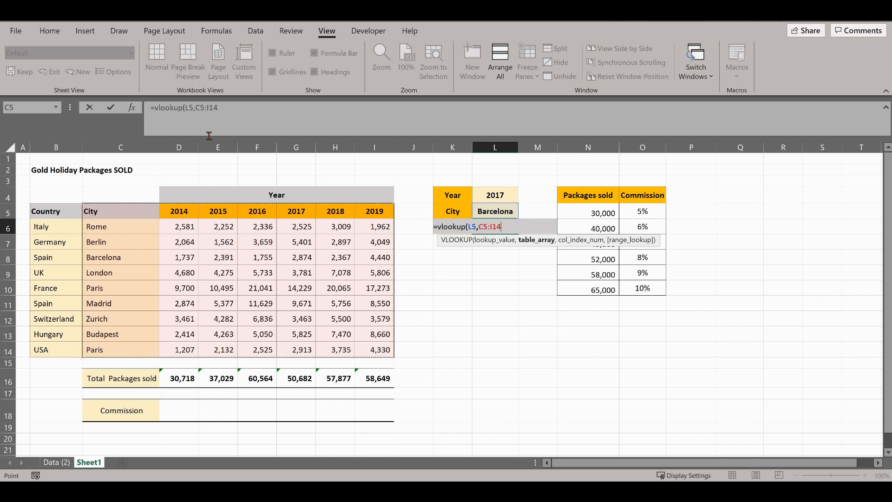
Step: Lock the table array in the L6 formula with absolute references as $C$5:$I$14
{"action": "left_click", "coordinate": [203, 109]}
{"action": "key", "text": "F4"}
{"action": "left_click", "coordinate": [223, 109]}
{"action": "key", "text": "F4"}
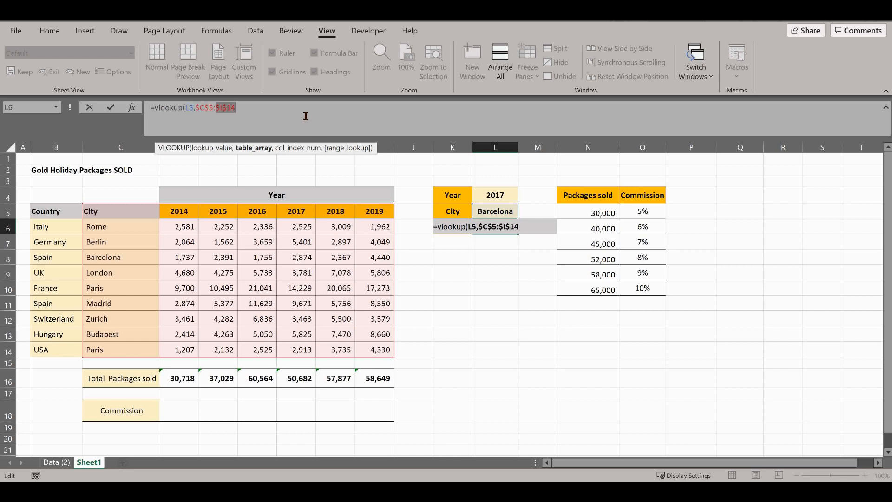
{"action": "left_click", "coordinate": [306, 115]}
{"action": "type", "text": ","}
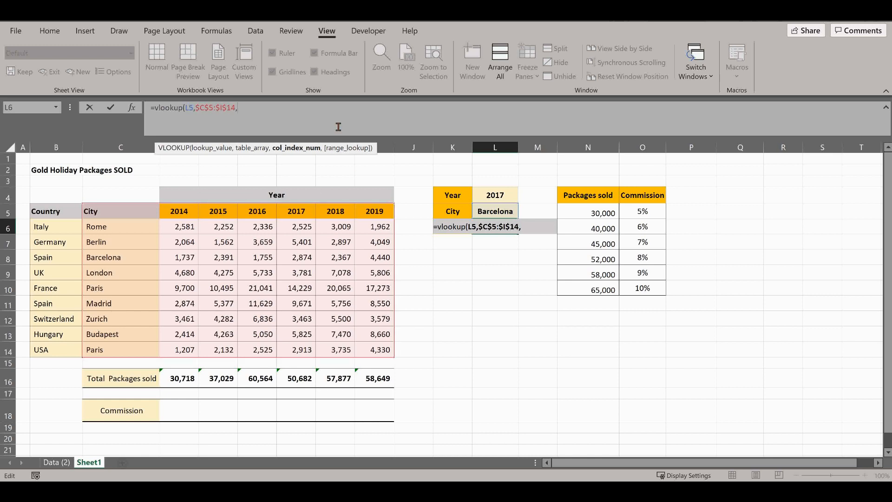
Step: Complete the VLOOKUP in L6 with column index 5 and 0 for an exact match
{"action": "type", "text": "5,"}
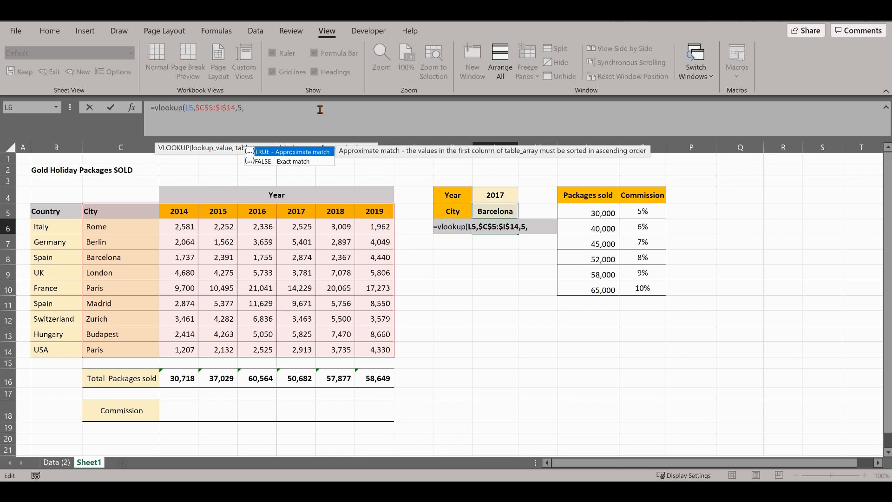
{"action": "type", "text": "0"}
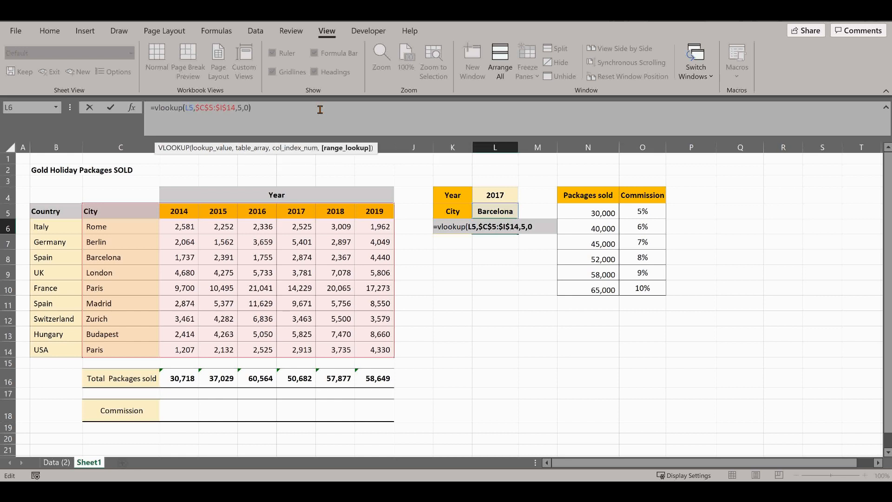
{"action": "type", "text": ")"}
{"action": "key", "text": "Return"}
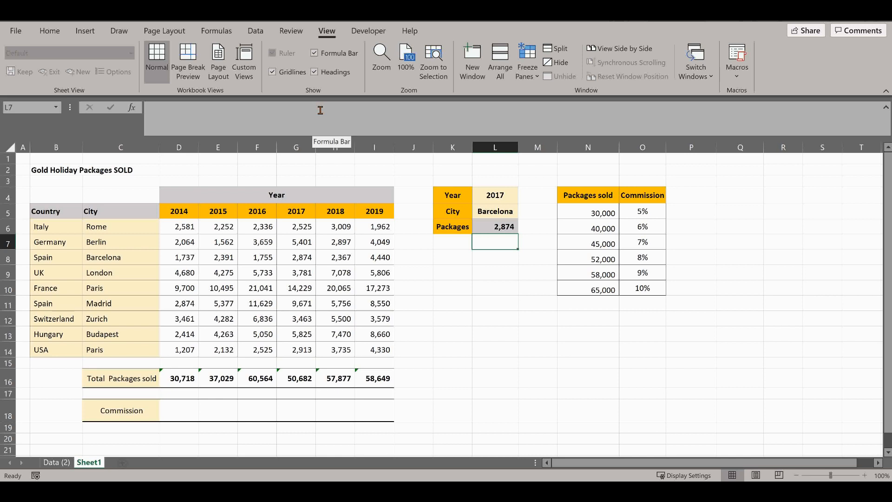
Step: Test other years in cell L4 by choosing 2014, followed by 2019
{"action": "left_click", "coordinate": [514, 196]}
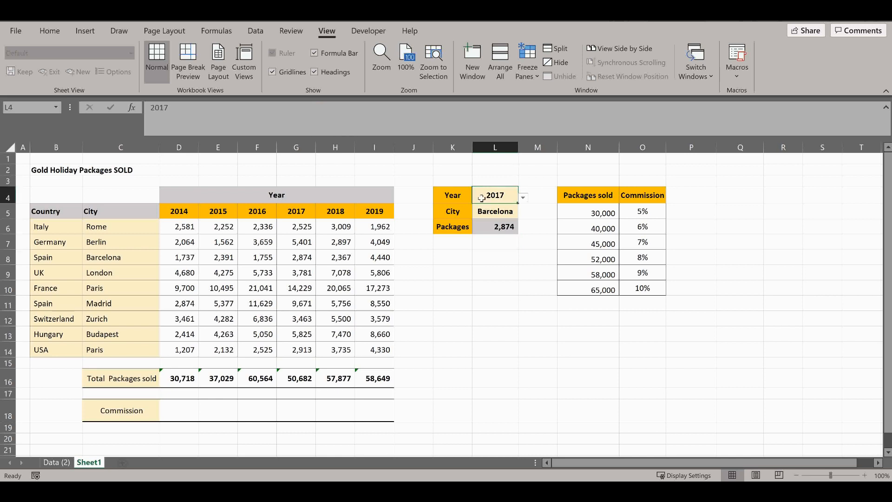
{"action": "left_click", "coordinate": [523, 198]}
{"action": "left_click", "coordinate": [524, 208]}
{"action": "left_click", "coordinate": [523, 198]}
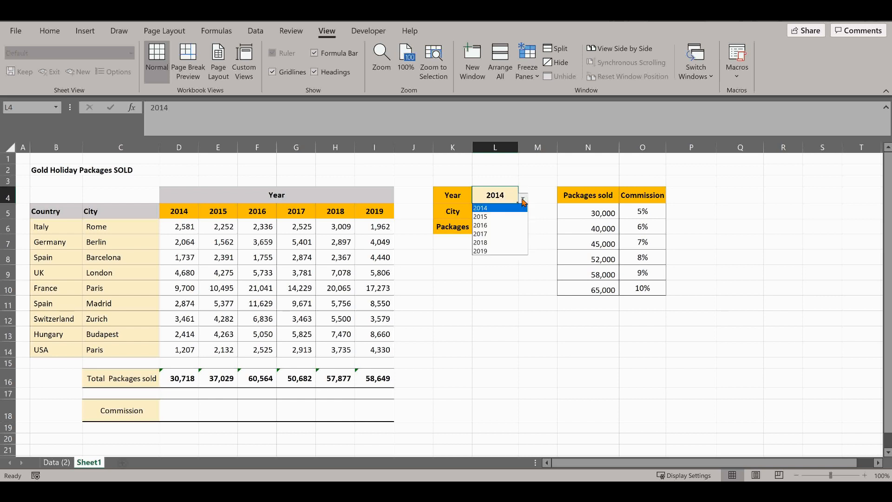
{"action": "left_click", "coordinate": [507, 251]}
Step: Remove the column index and range lookup arguments from the VLOOKUP formula in L6
{"action": "left_click", "coordinate": [507, 230]}
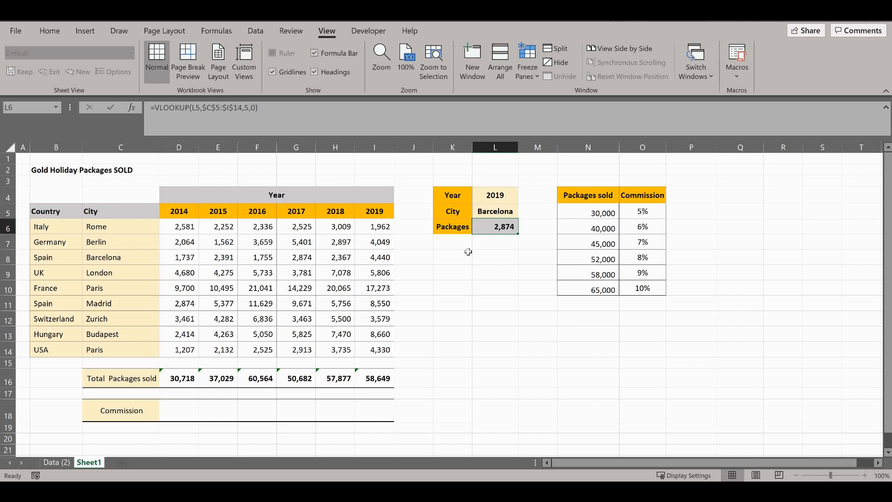
{"action": "left_click", "coordinate": [269, 108]}
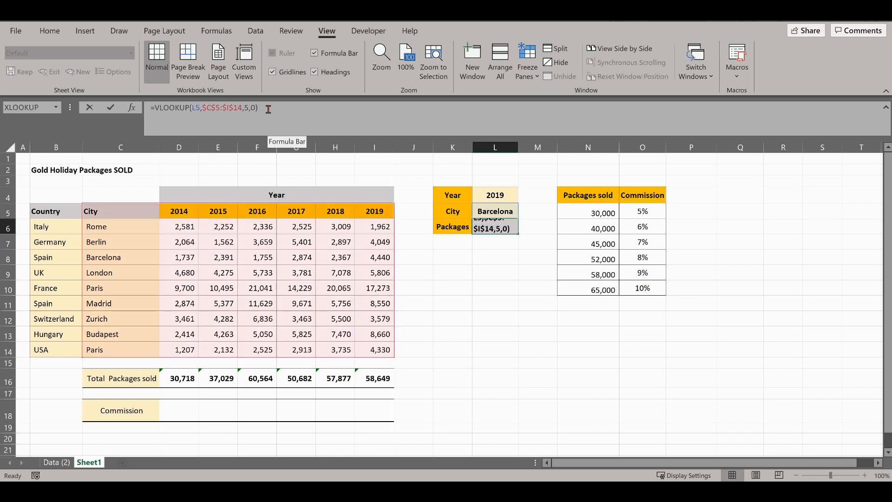
{"action": "left_click_drag", "start_coordinate": [259, 108], "coordinate": [246, 107]}
{"action": "key", "text": "BackSpace"}
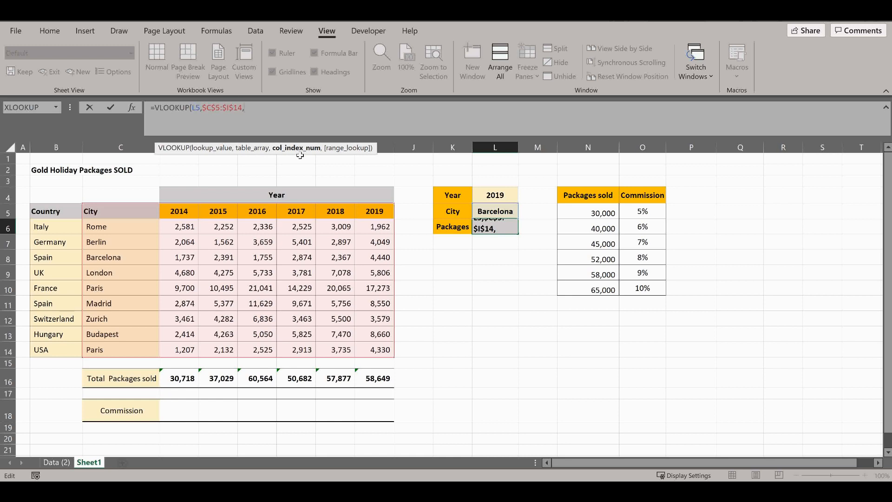
Step: Nest a MATCH function as the column index, with L4 as its lookup value and C5:I5 as its lookup array
{"action": "type", "text": "m"}
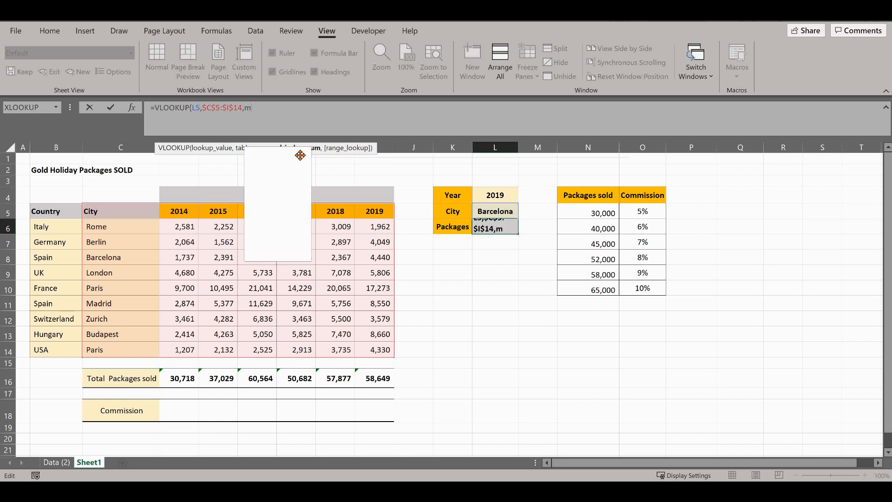
{"action": "type", "text": "atch("}
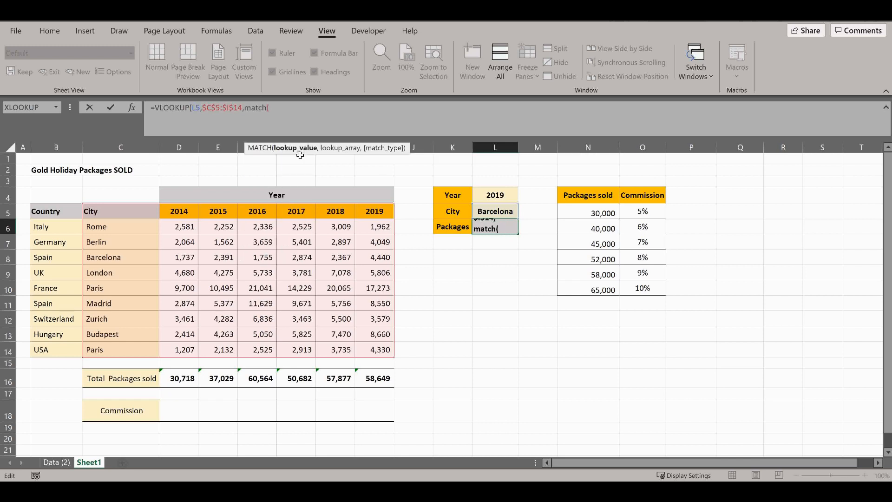
{"action": "left_click", "coordinate": [488, 194]}
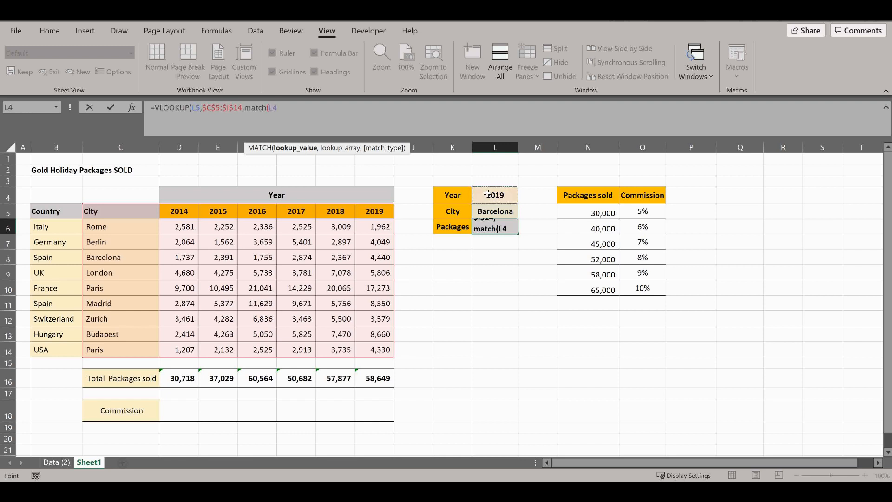
{"action": "type", "text": ","}
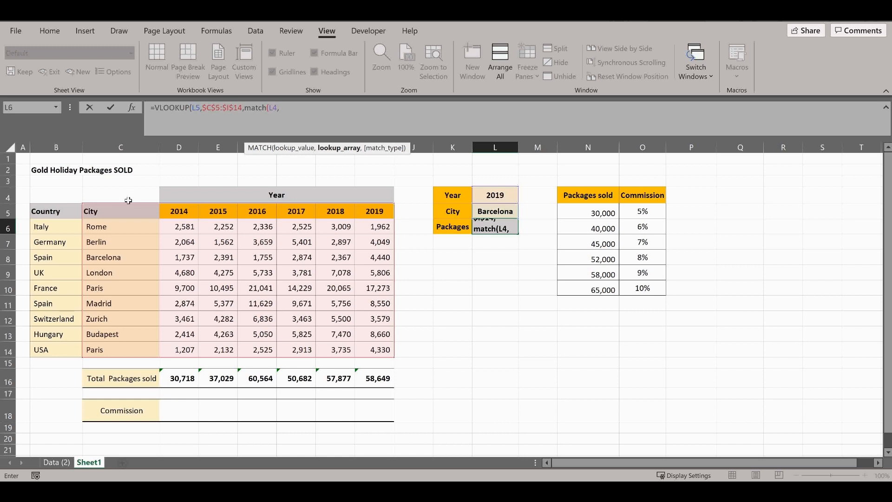
{"action": "left_click", "coordinate": [127, 209]}
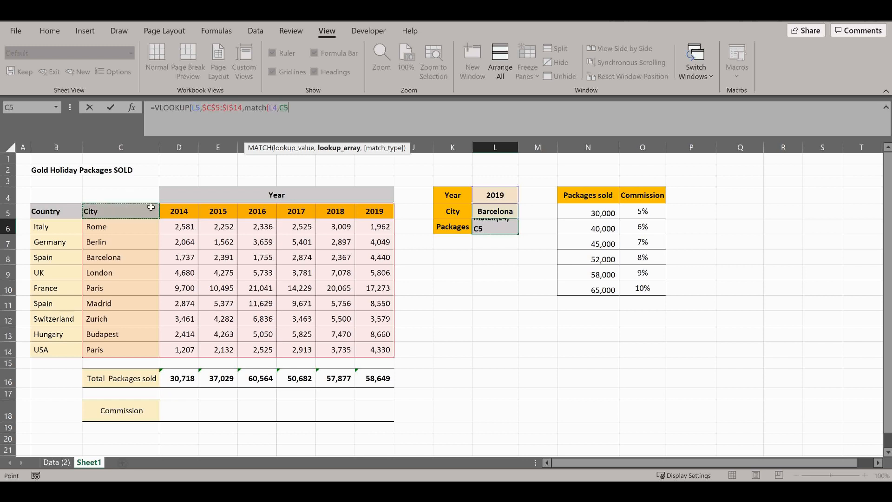
{"action": "left_click_drag", "start_coordinate": [151, 207], "coordinate": [375, 212]}
Step: Set the MATCH type to 0 and complete the VLOOKUP in L6 with 0 for an exact match
{"action": "type", "text": ","}
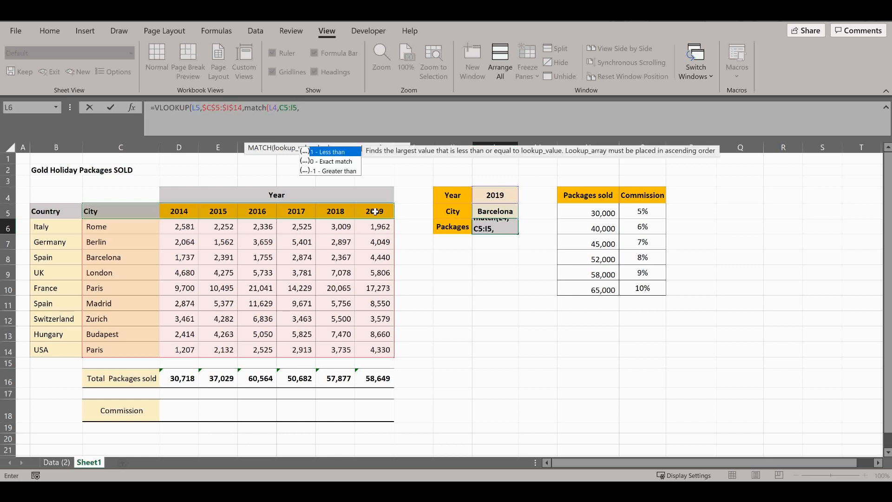
{"action": "type", "text": "0"}
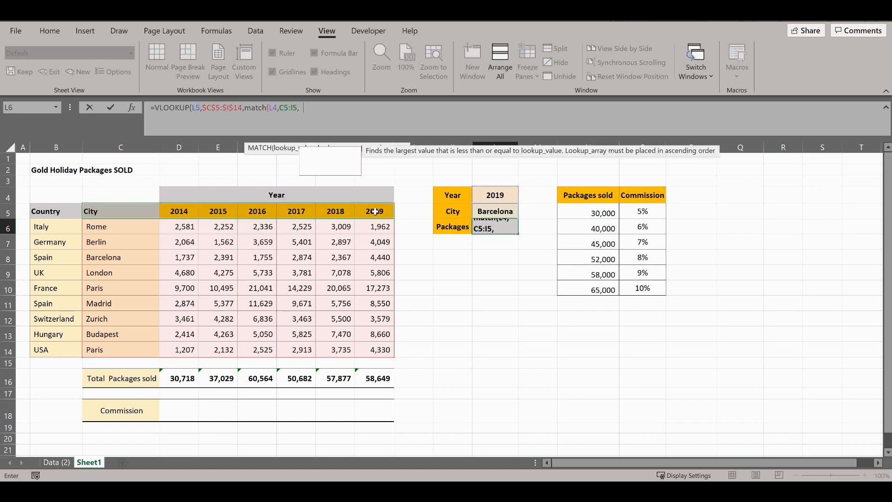
{"action": "type", "text": ")"}
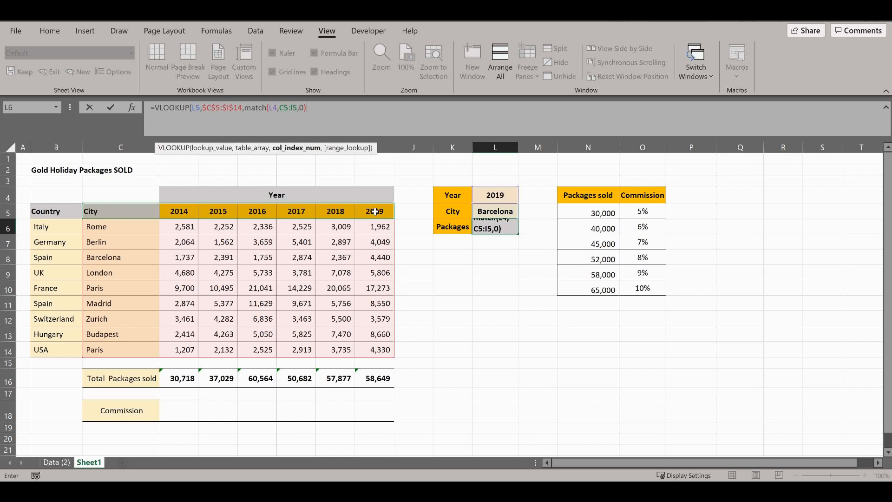
{"action": "type", "text": ","}
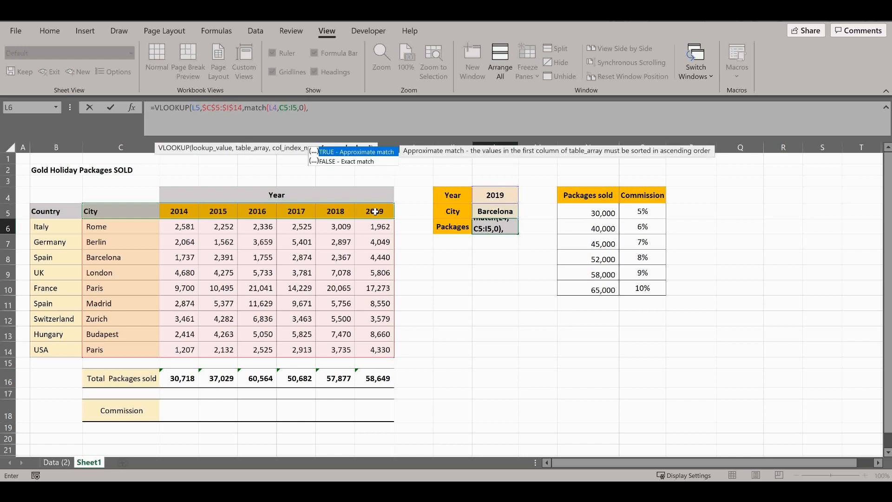
{"action": "type", "text": "0)"}
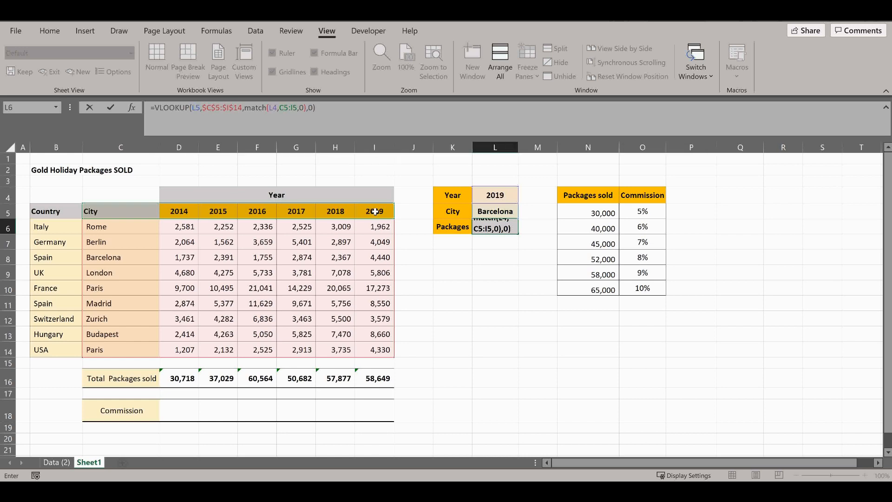
{"action": "key", "text": "Return"}
Step: Set the year in L4 to 2014 and check the Packages result against Barcelona's 2014 figure in the table
{"action": "key", "text": "Up"}
{"action": "key", "text": "Up"}
{"action": "key", "text": "Up"}
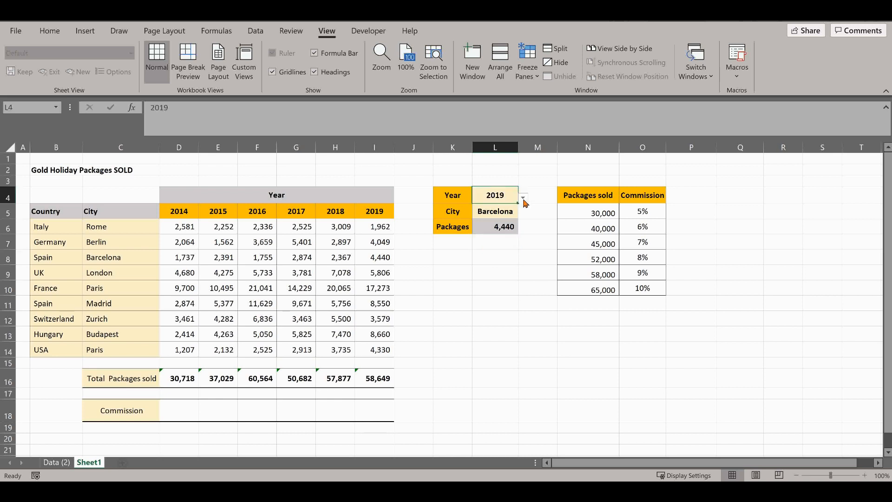
{"action": "left_click", "coordinate": [524, 199]}
{"action": "left_click", "coordinate": [516, 208]}
{"action": "left_click", "coordinate": [173, 257]}
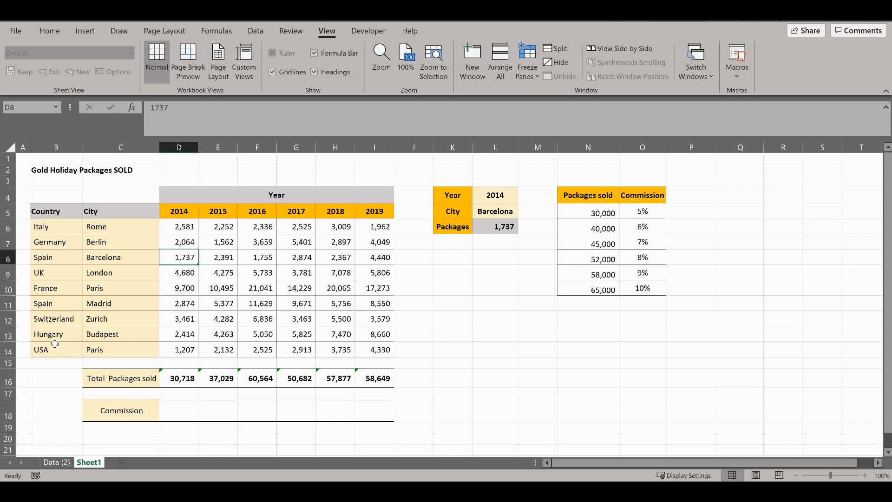
Step: Start a VLOOKUP formula in the 2014 Commission cell D18 with the total packages sold in D16 as lookup value
{"action": "left_click", "coordinate": [187, 407]}
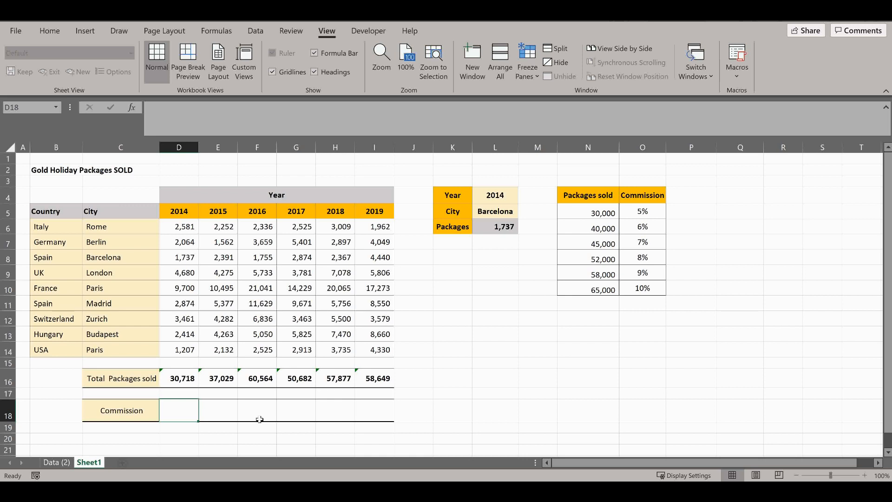
{"action": "type", "text": "="}
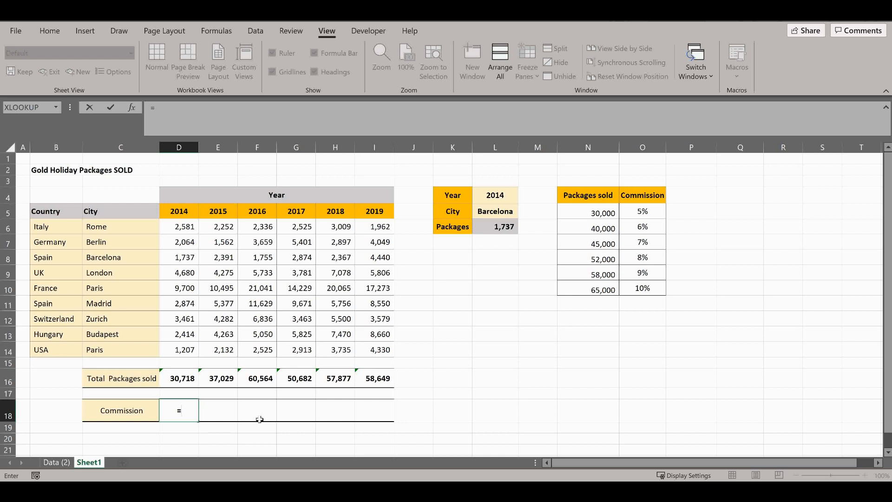
{"action": "type", "text": "vloo"}
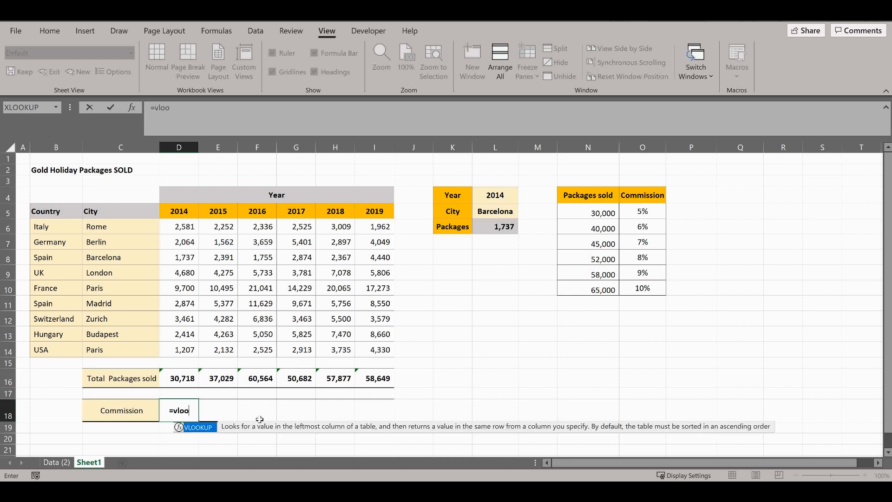
{"action": "type", "text": "kup("}
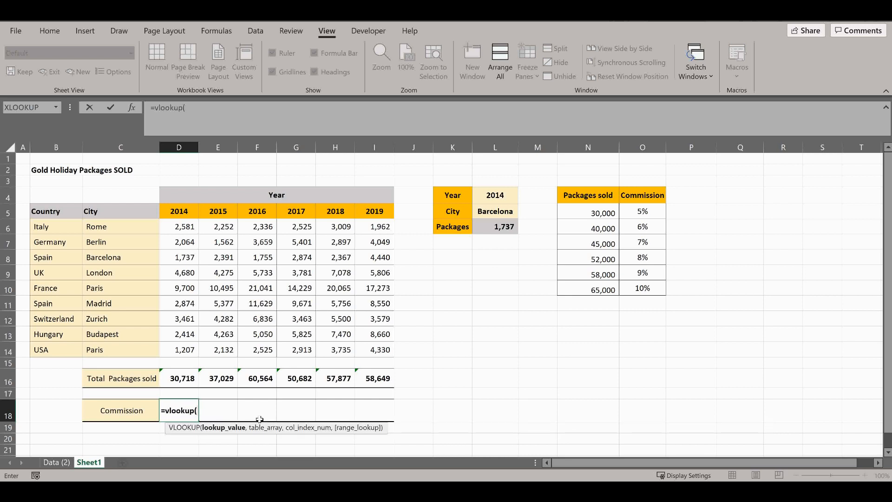
{"action": "left_click", "coordinate": [172, 375]}
{"action": "type", "text": ","}
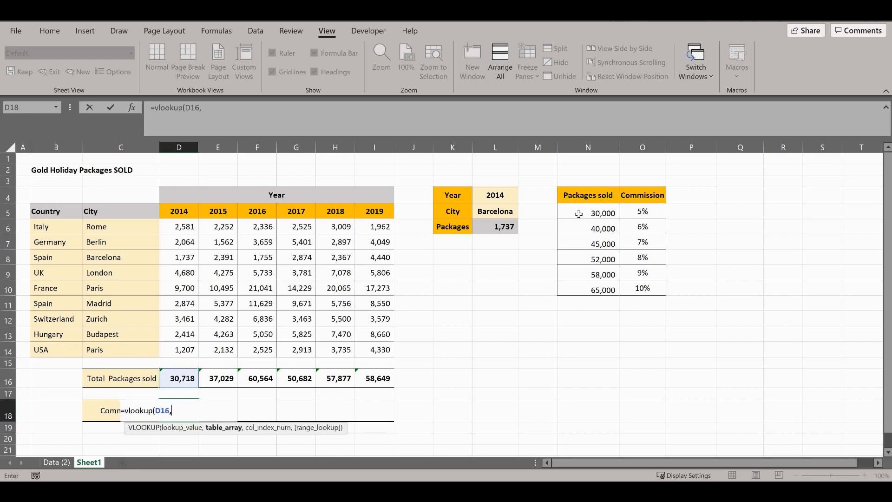
Step: Set the VLOOKUP table array to the commission table N5:O10, locked as the absolute reference $N$5:$O$10
{"action": "left_click_drag", "start_coordinate": [579, 214], "coordinate": [649, 298]}
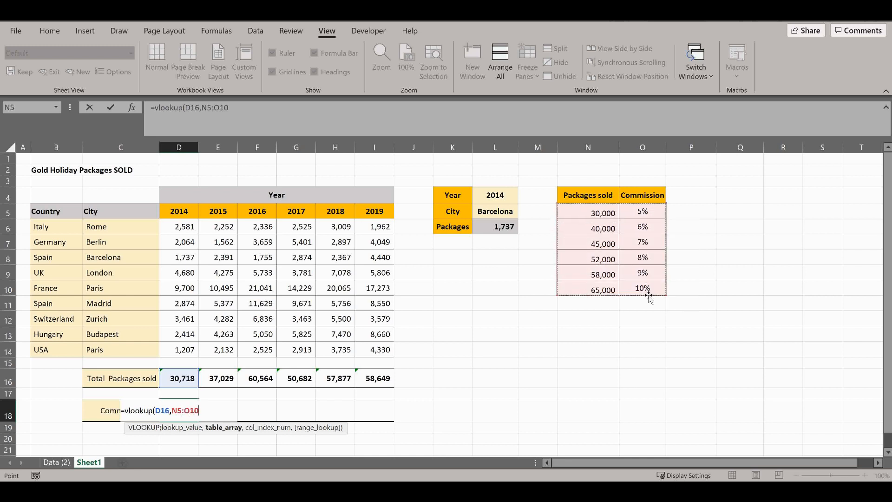
{"action": "key", "text": "F4"}
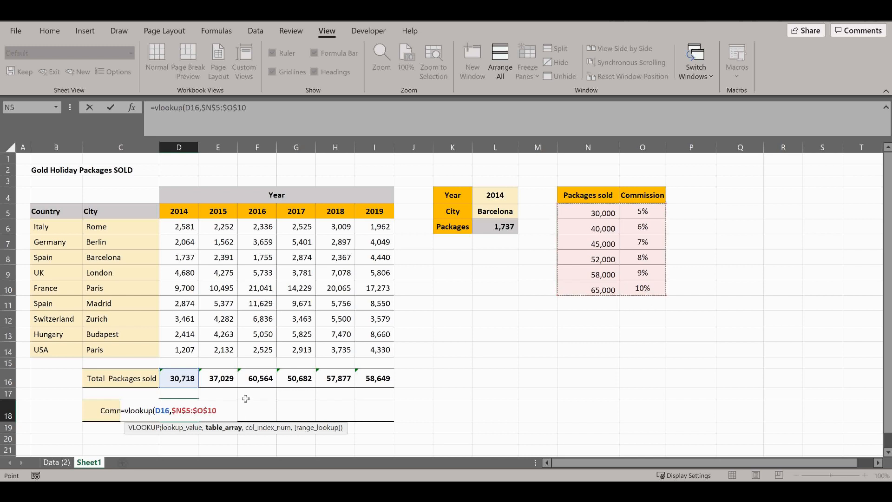
{"action": "type", "text": ","}
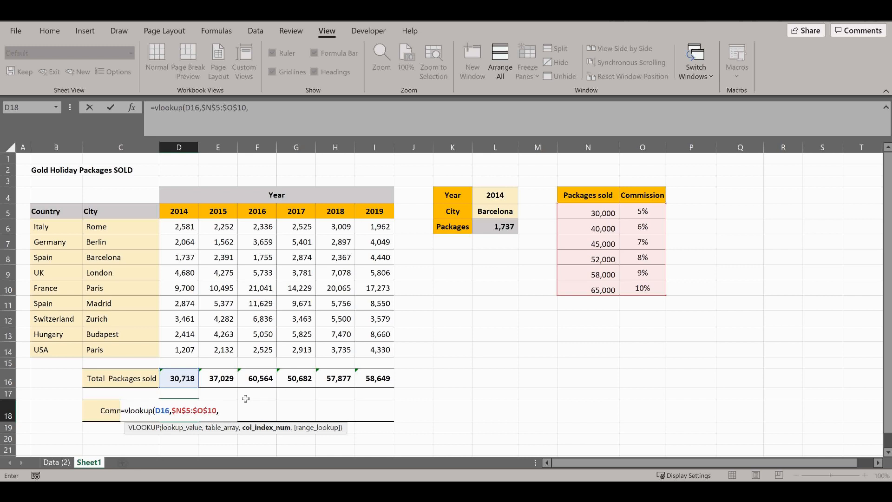
Step: Complete the VLOOKUP in D18 with column index 2, leaving out the optional range lookup argument
{"action": "type", "text": "2,"}
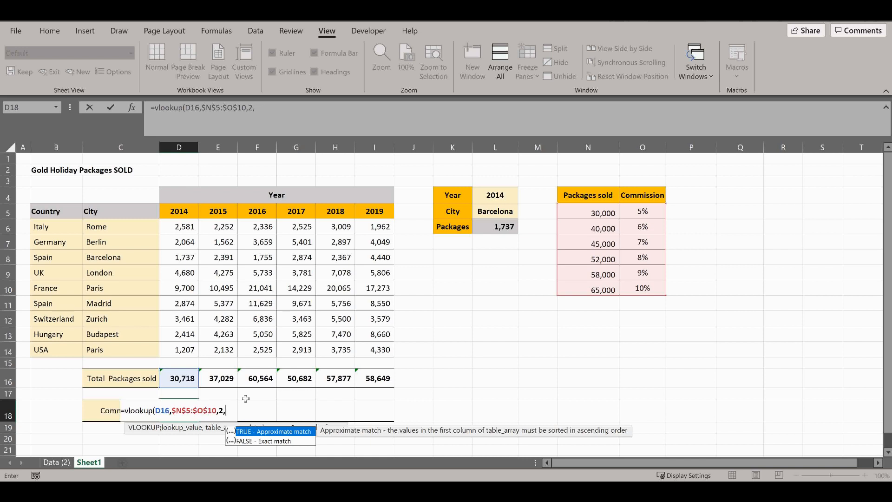
{"action": "key", "text": "BackSpace"}
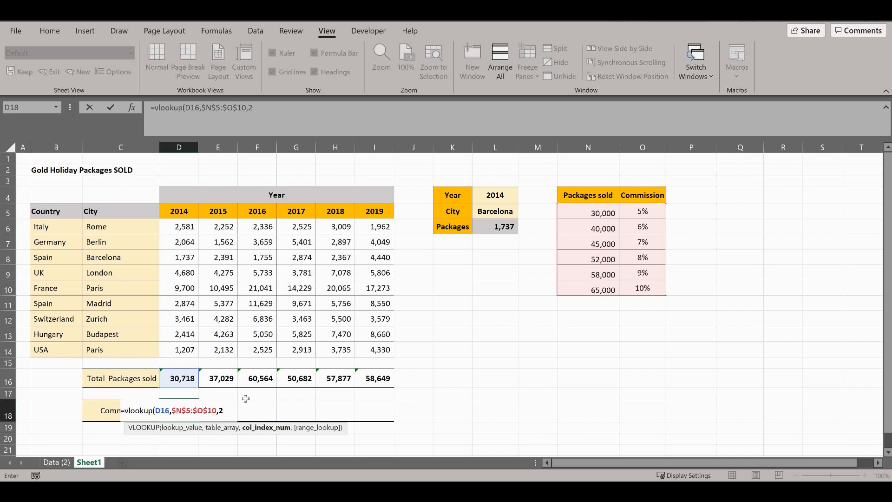
{"action": "type", "text": ")"}
{"action": "key", "text": "Return"}
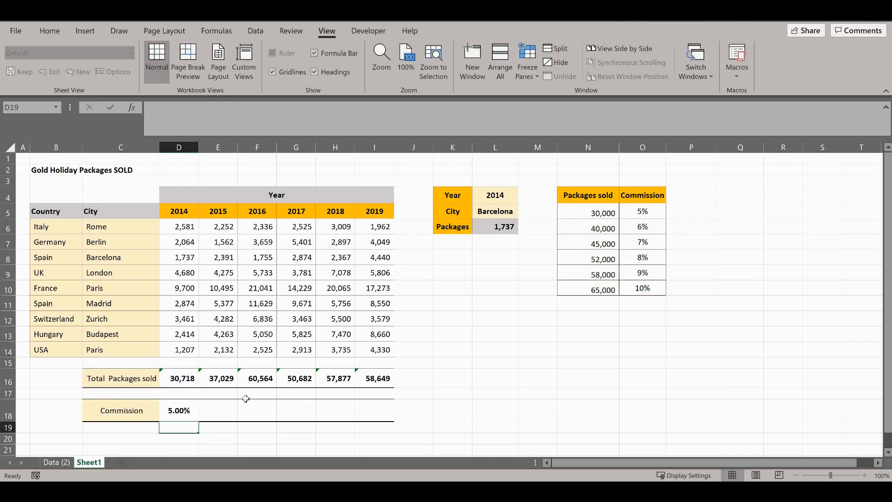
Step: Copy the commission formula from D18 across the years 2015 to 2019 in E18:I18
{"action": "left_click", "coordinate": [190, 410]}
{"action": "key", "text": "ctrl+c"}
{"action": "left_click", "coordinate": [223, 410]}
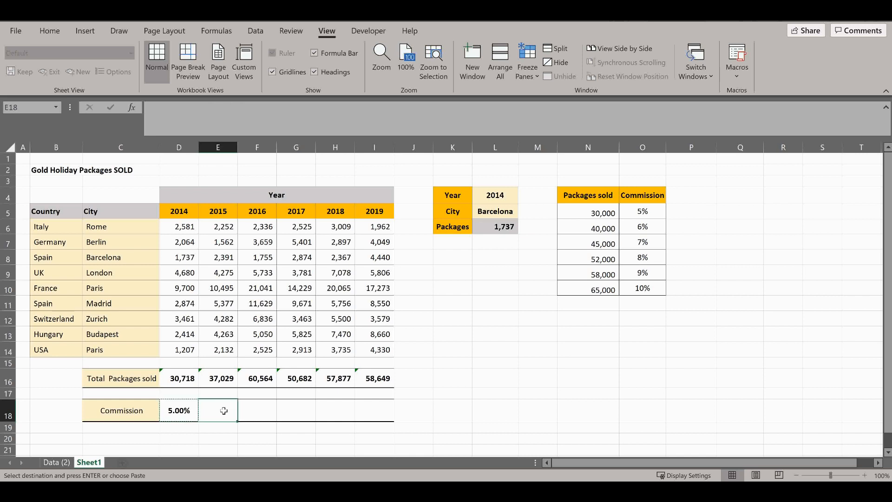
{"action": "left_click_drag", "start_coordinate": [224, 411], "coordinate": [368, 404]}
{"action": "key", "text": "ctrl+v"}
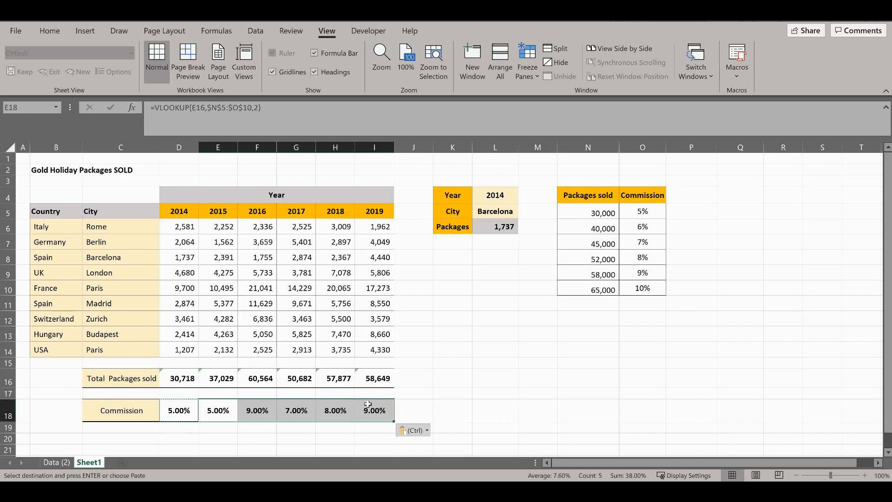
{"action": "left_click", "coordinate": [460, 391]}
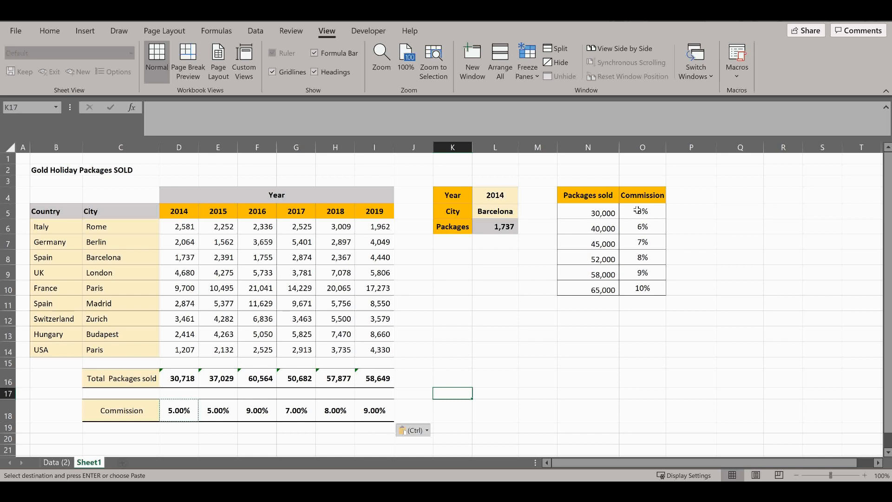
Step: Compare the 2015 total in E16 with the commission table's thresholds and review the VLOOKUP formula in D18
{"action": "left_click", "coordinate": [215, 377]}
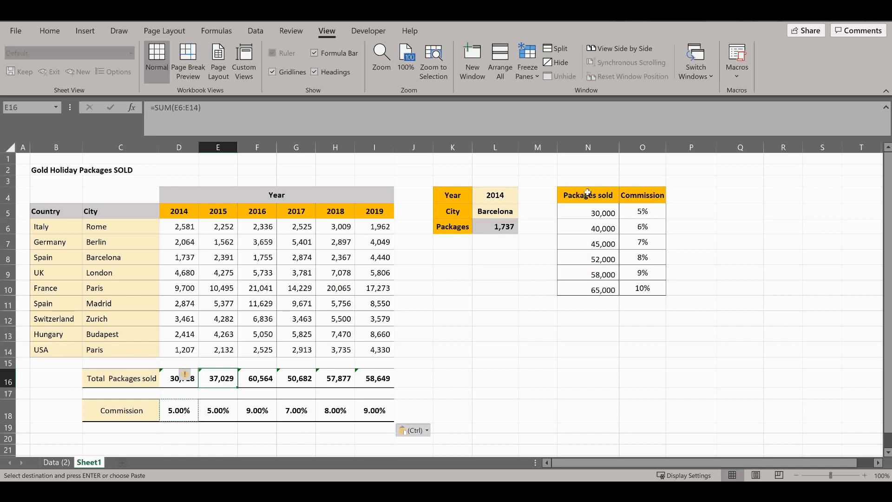
{"action": "left_click_drag", "start_coordinate": [587, 192], "coordinate": [693, 321]}
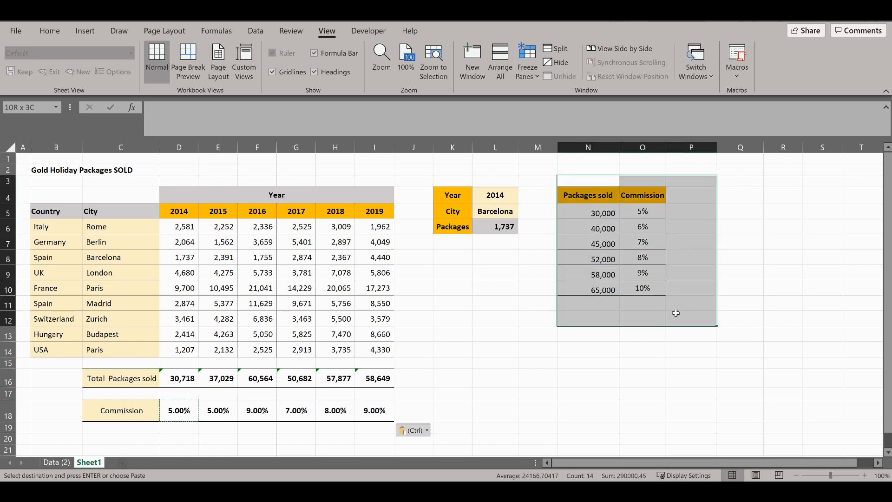
{"action": "left_click", "coordinate": [643, 318]}
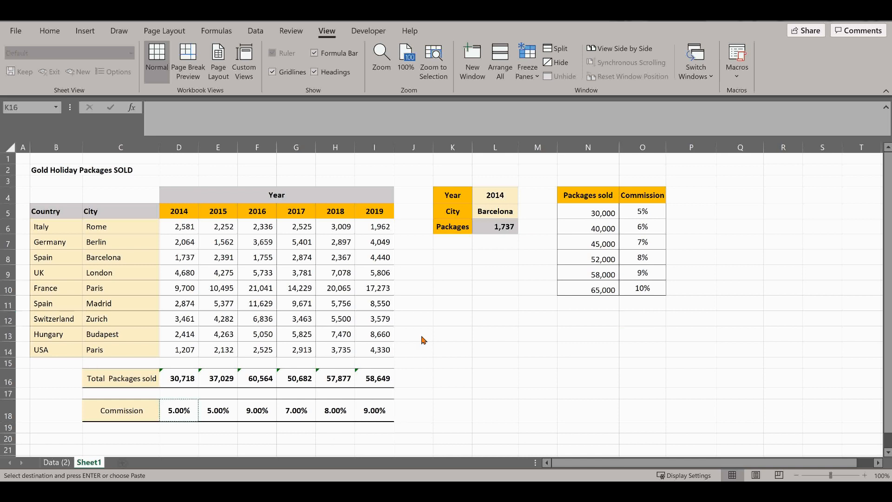
{"action": "left_click", "coordinate": [175, 413]}
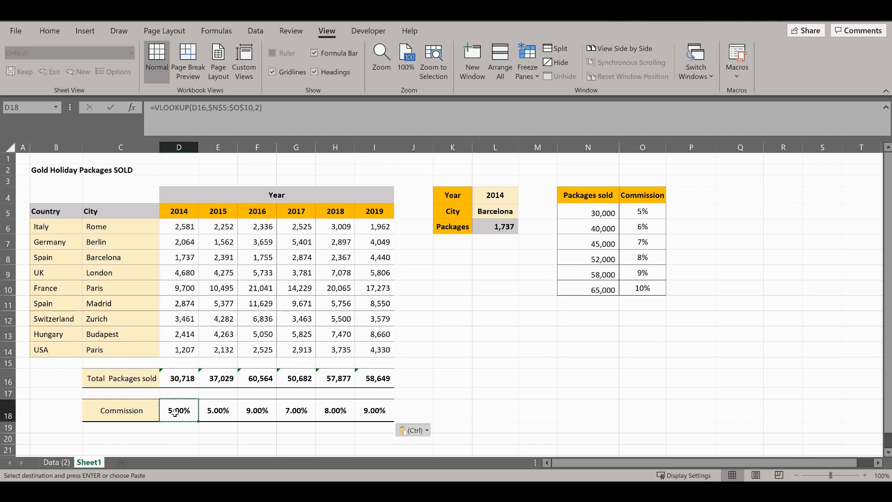